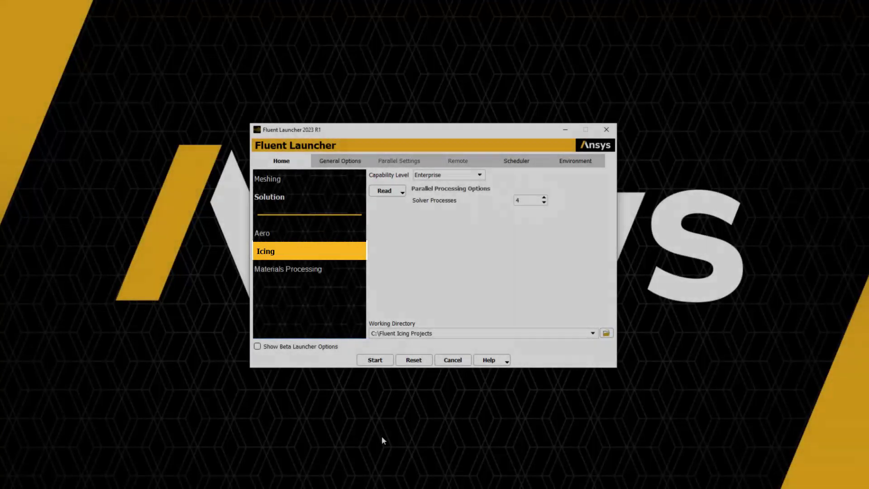
Step: Launch Fluent Icing and create a new project file named case-362-ks-0.5-IID
{"action": "left_click", "coordinate": [375, 360]}
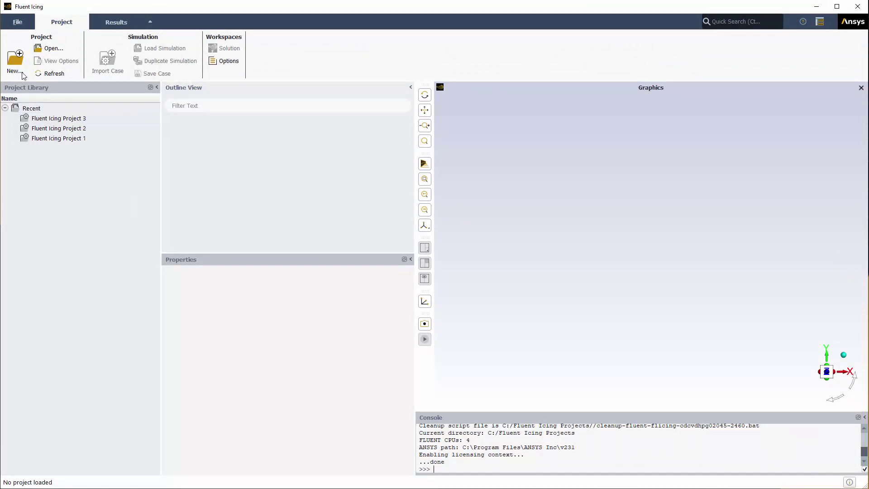
{"action": "left_click", "coordinate": [15, 60]}
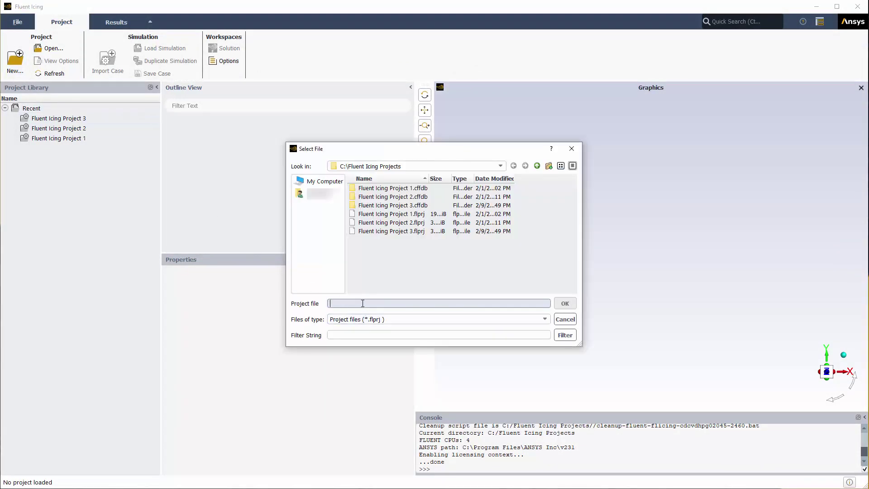
{"action": "type", "text": "case-362-ks-0.5-IID"}
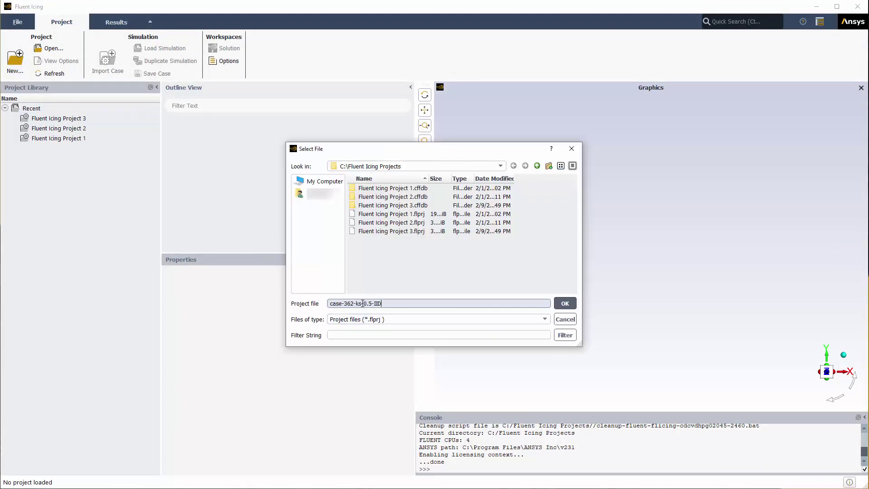
{"action": "left_click", "coordinate": [564, 303]}
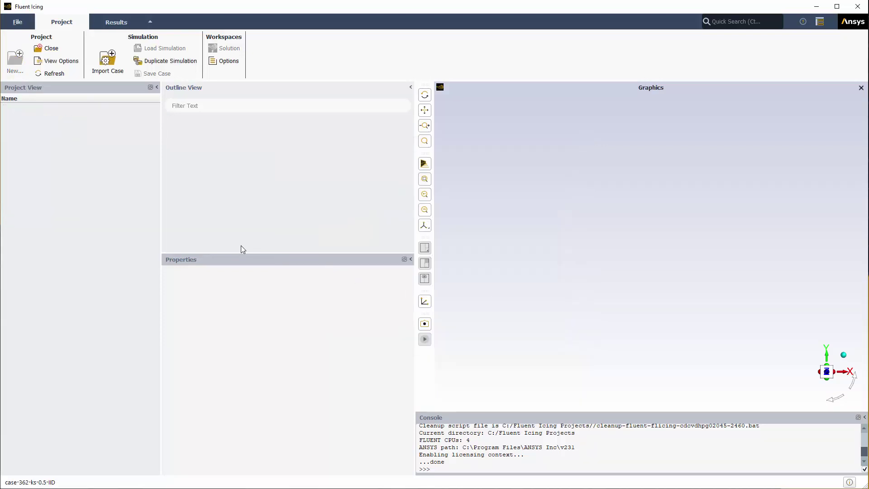
Step: Import 36-inch-30-deg-NACA0012.grid.cas.h5 as a new simulation loaded in the solver
{"action": "left_click", "coordinate": [124, 60]}
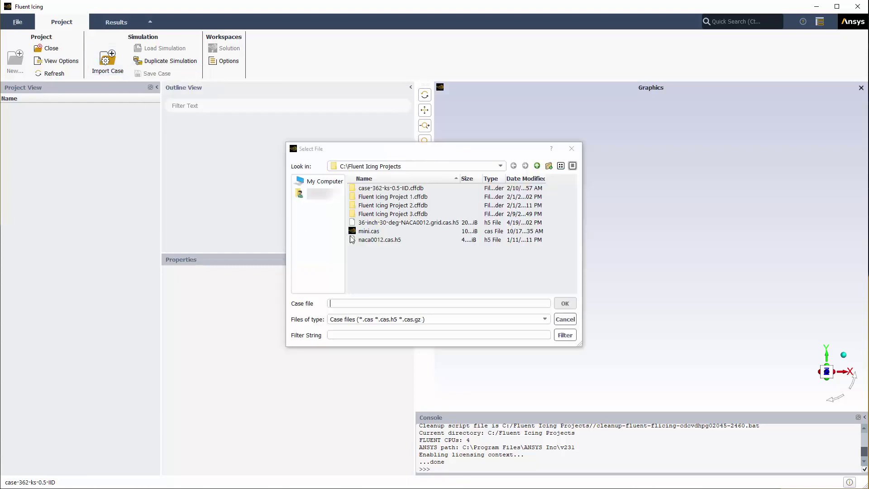
{"action": "left_click", "coordinate": [398, 222]}
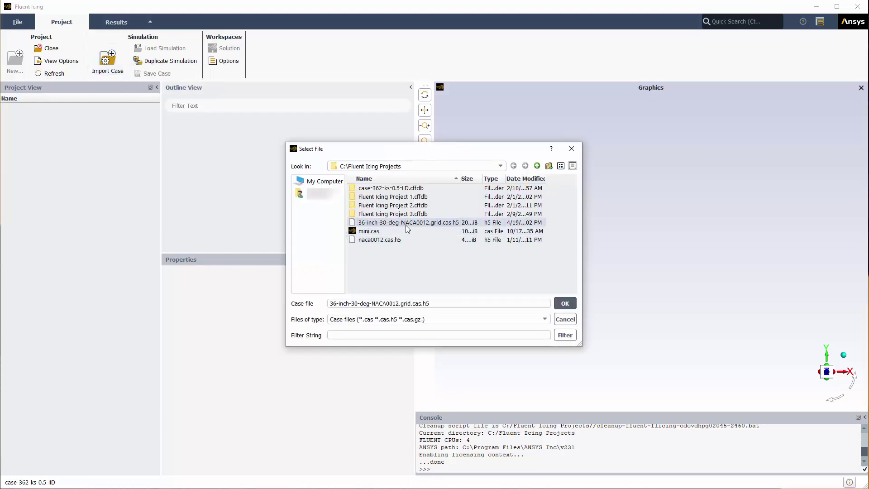
{"action": "left_click", "coordinate": [564, 304]}
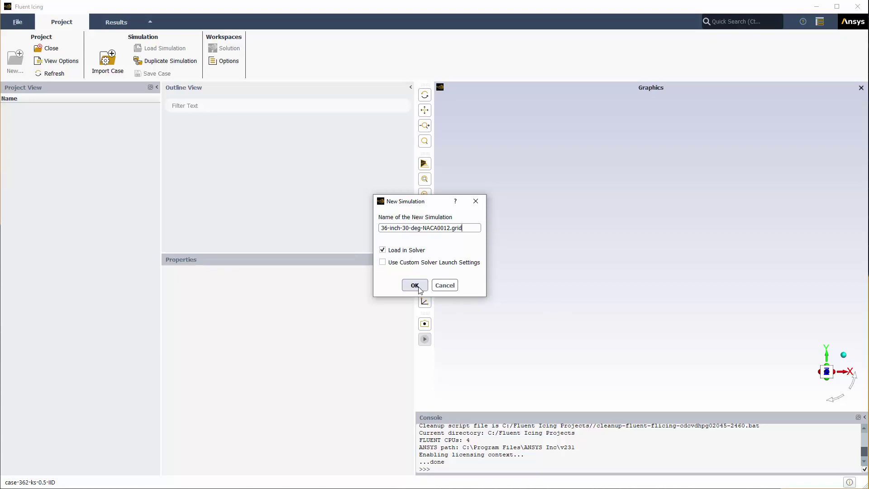
{"action": "left_click", "coordinate": [415, 286]}
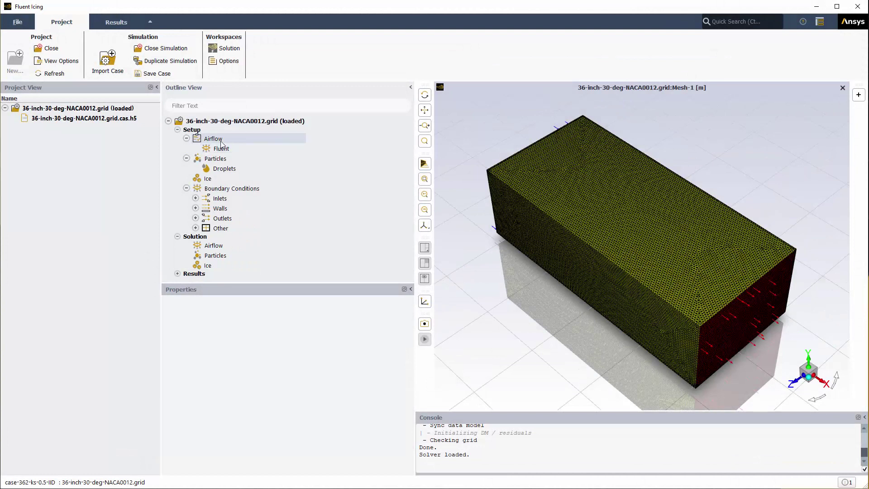
Step: Try Appendix O (SLD) for the Droplets appendix conditions, then revert to Disabled
{"action": "left_click", "coordinate": [235, 141]}
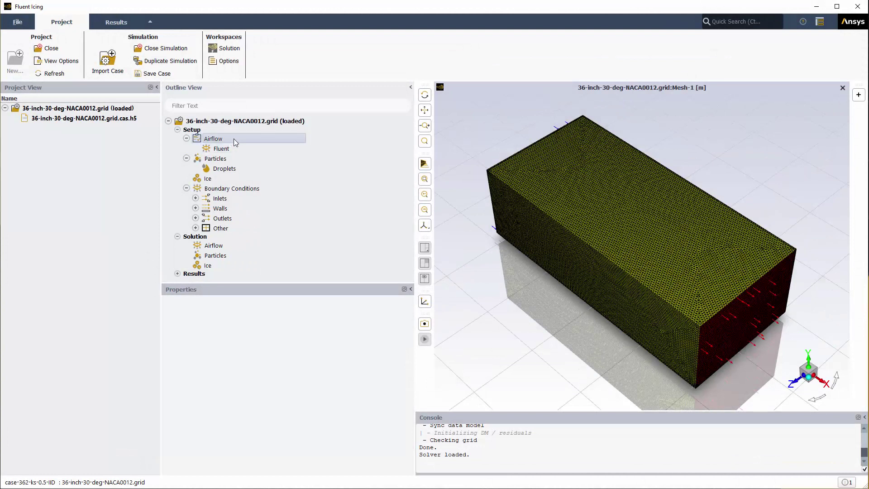
{"action": "left_click", "coordinate": [243, 170]}
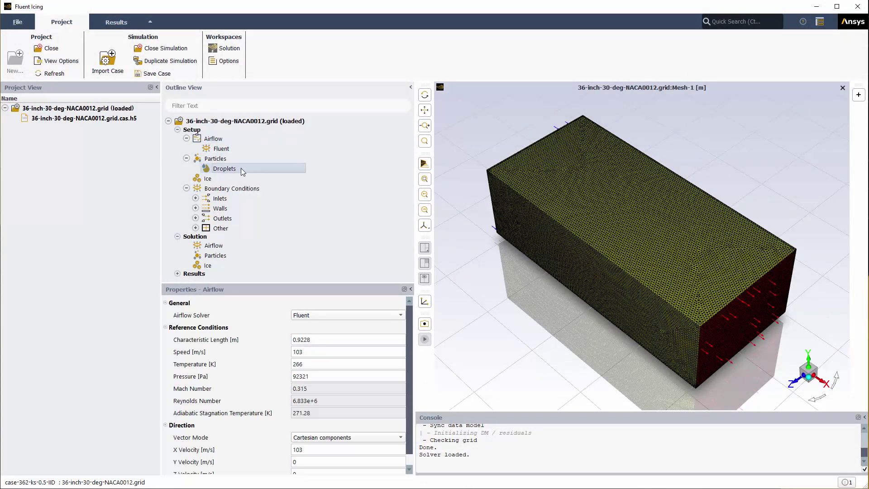
{"action": "left_click", "coordinate": [312, 366]}
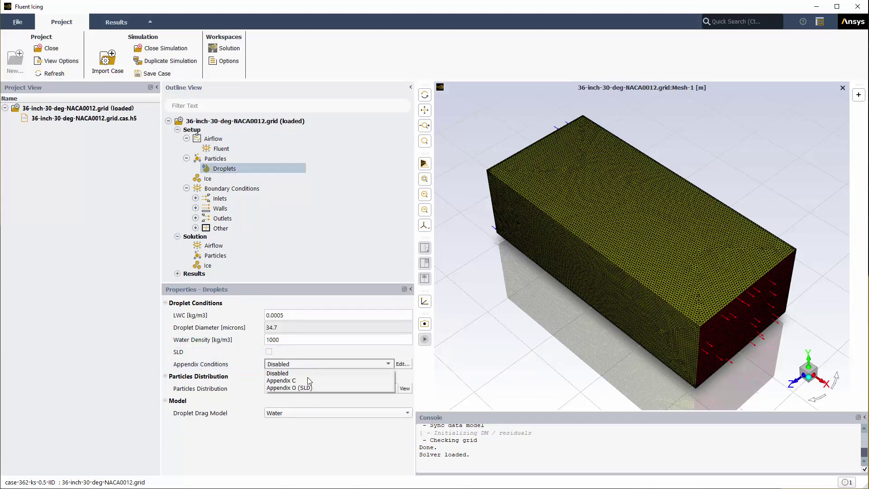
{"action": "left_click", "coordinate": [312, 388]}
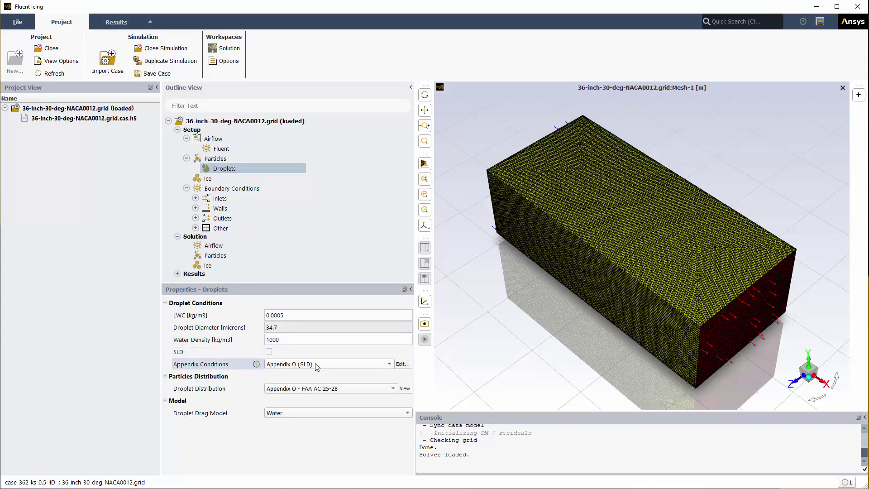
{"action": "left_click", "coordinate": [315, 364]}
{"action": "left_click", "coordinate": [289, 372]}
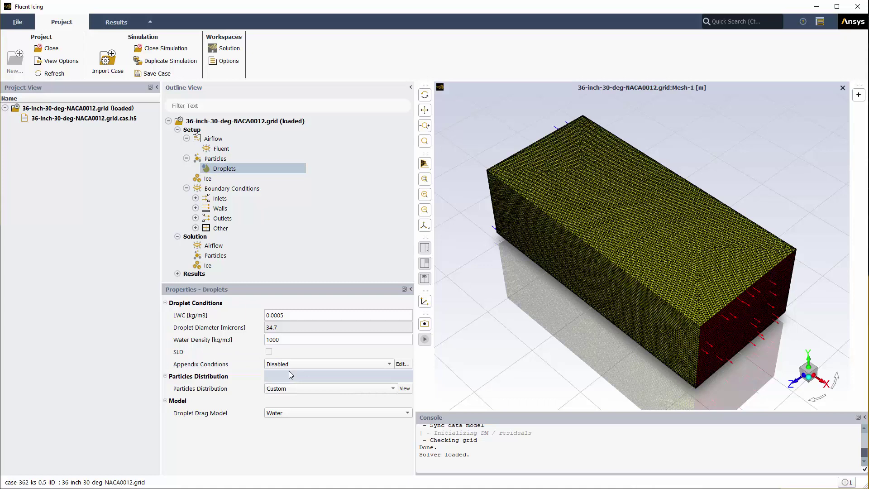
Step: Keep Fluent as airflow solver and add Crystals and Vapor as particle types
{"action": "left_click", "coordinate": [231, 140]}
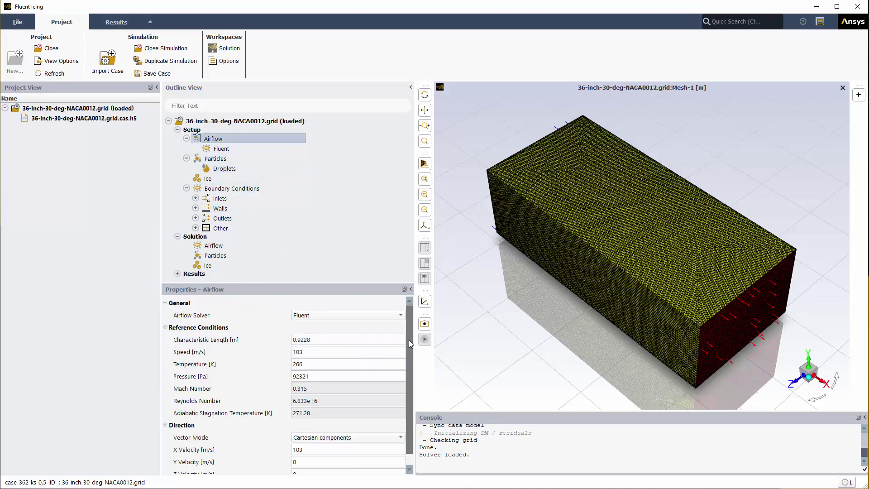
{"action": "left_click", "coordinate": [400, 315]}
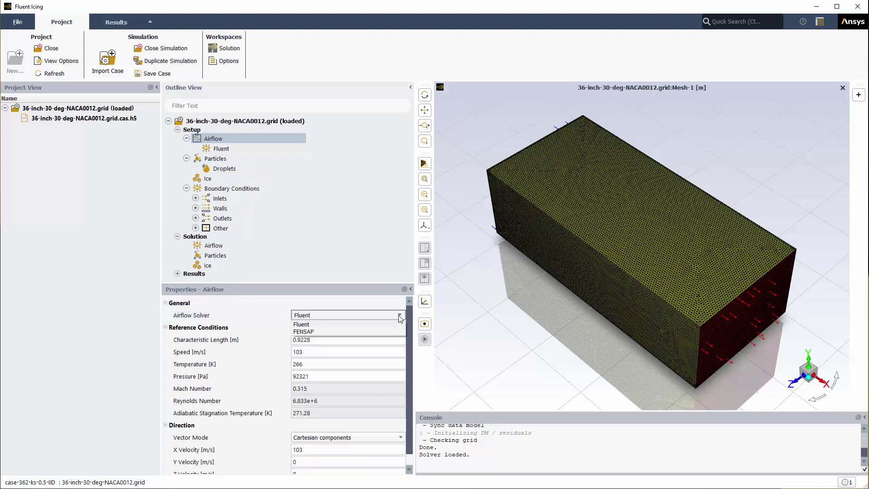
{"action": "left_click", "coordinate": [394, 324]}
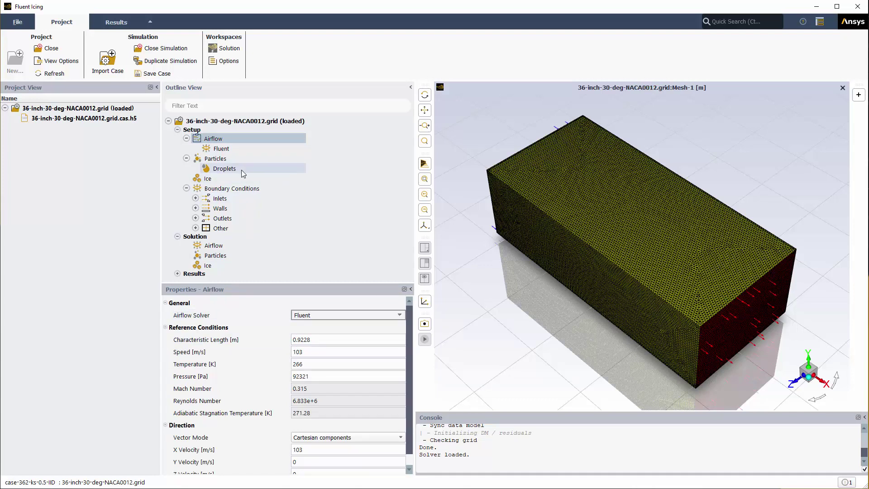
{"action": "left_click", "coordinate": [228, 161]}
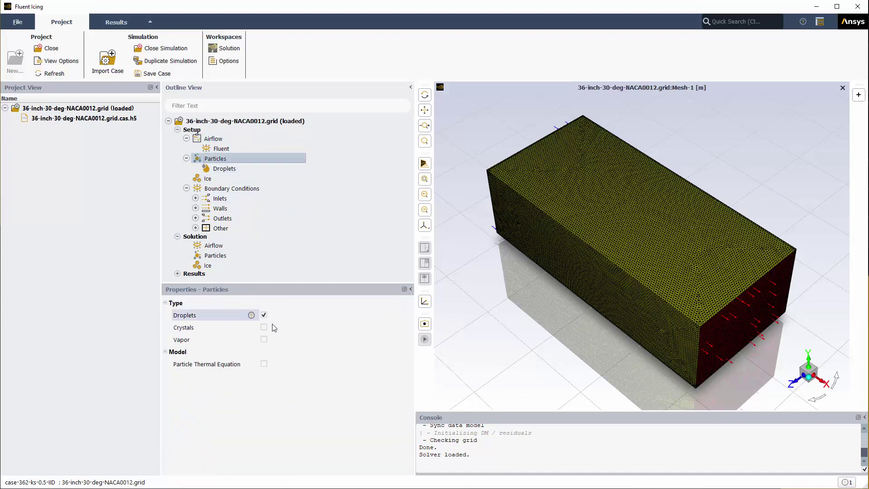
{"action": "left_click", "coordinate": [264, 327]}
{"action": "left_click", "coordinate": [265, 340]}
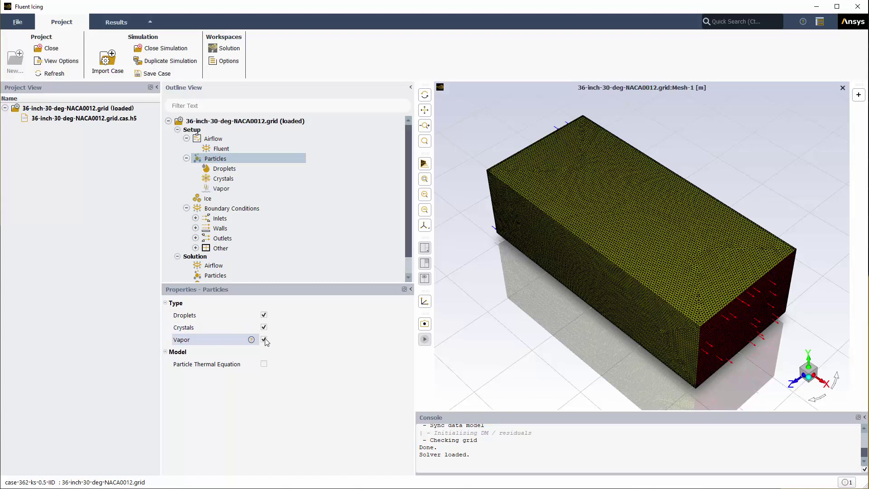
{"action": "left_click", "coordinate": [232, 189]}
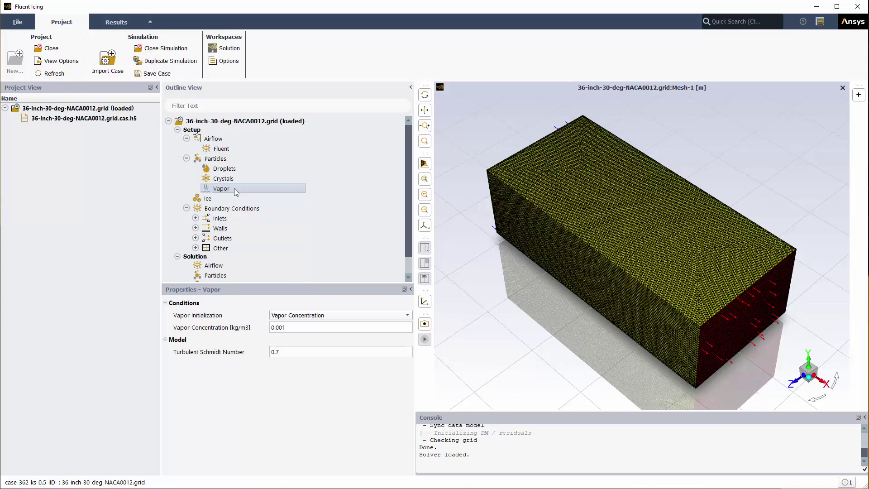
Step: Display the Ice setup: Glaze model, 0.9 recovery factor, 100% relative humidity
{"action": "left_click", "coordinate": [235, 199]}
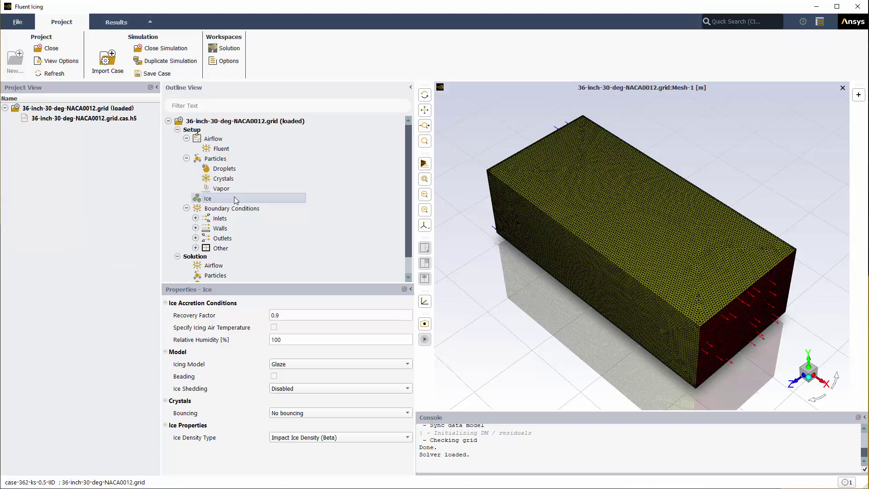
{"action": "left_click", "coordinate": [236, 200]}
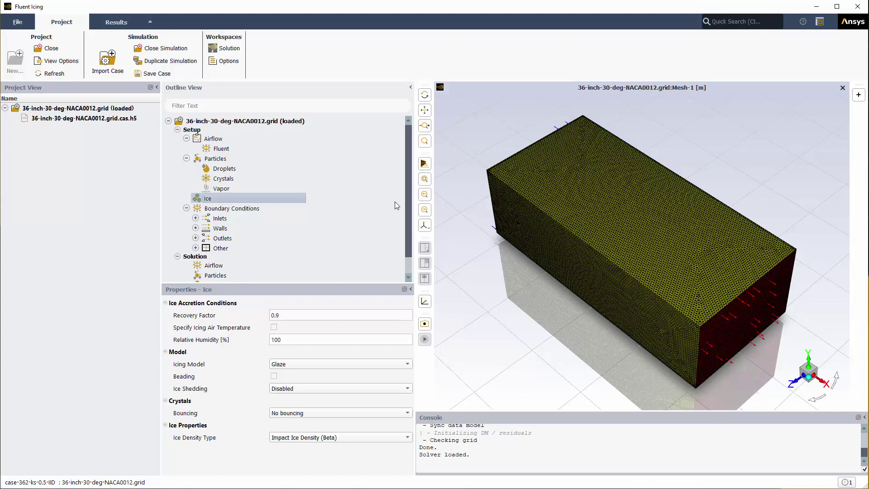
Step: Expand Inlets, Walls, Outlets and Other to list inlets, wall-6–8, pressure-outlet-9 and symmetry-10–13
{"action": "scroll", "coordinate": [263, 210], "scroll_direction": "down", "scroll_amount": 1}
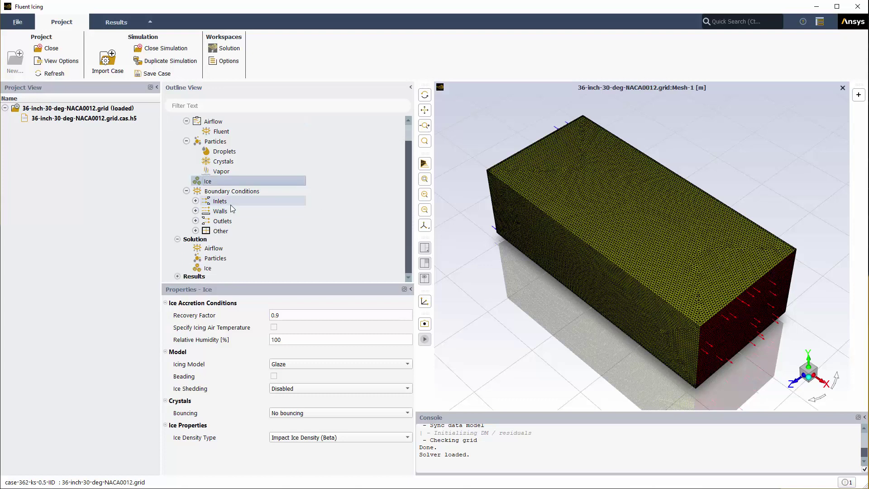
{"action": "left_click", "coordinate": [195, 201]}
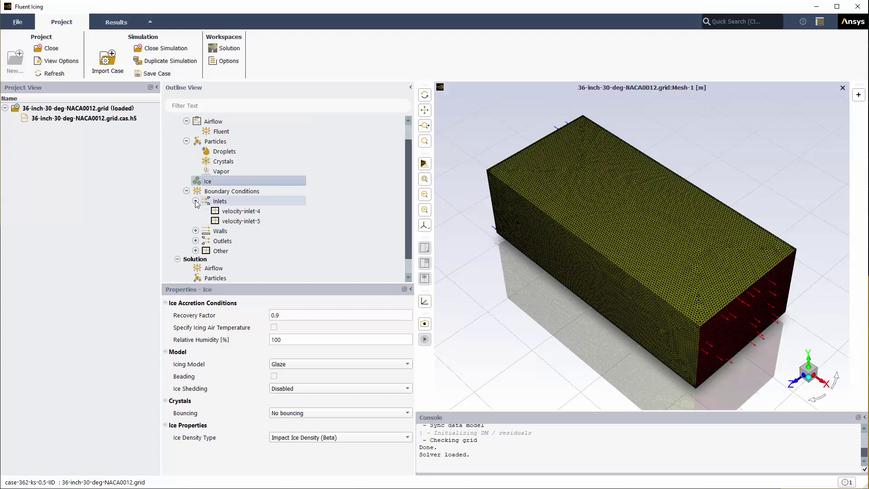
{"action": "left_click", "coordinate": [195, 231]}
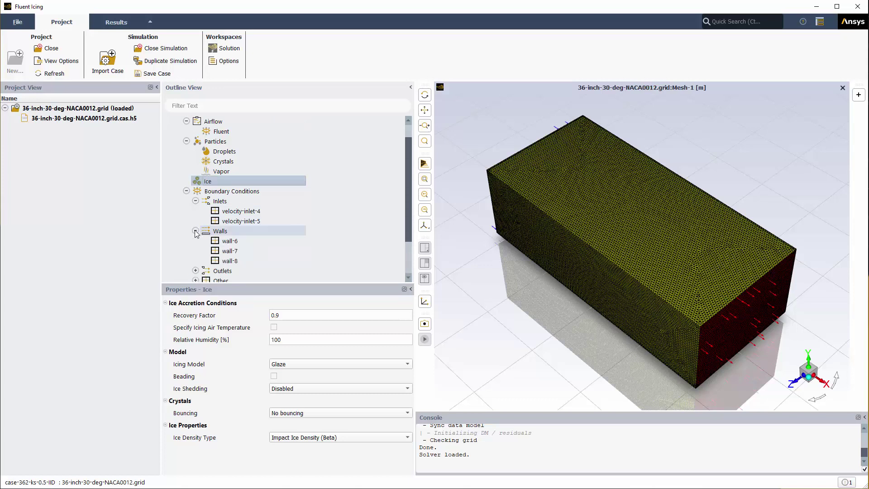
{"action": "scroll", "coordinate": [195, 232], "scroll_direction": "down", "scroll_amount": 2}
{"action": "left_click", "coordinate": [196, 221]}
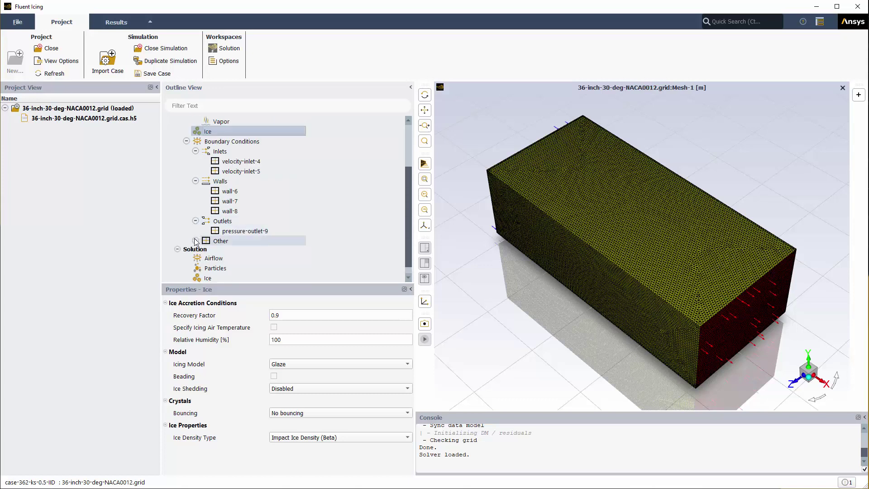
{"action": "left_click", "coordinate": [195, 241]}
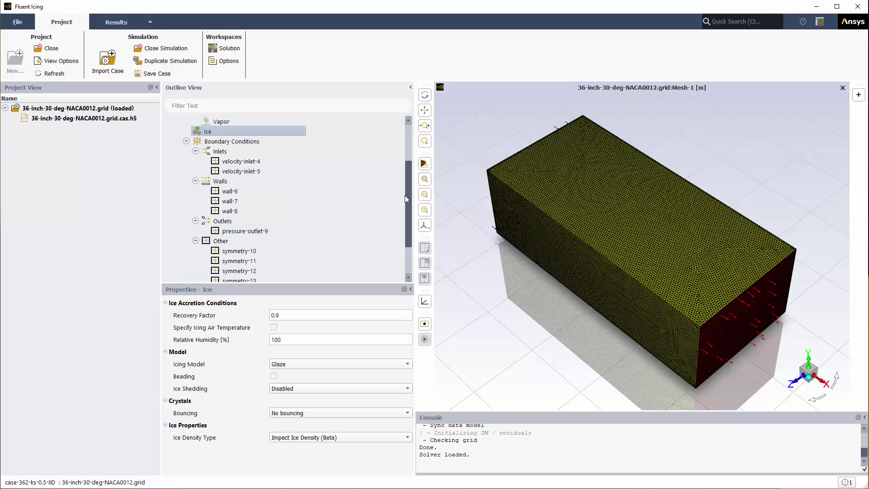
{"action": "left_click_drag", "start_coordinate": [408, 197], "coordinate": [409, 201]}
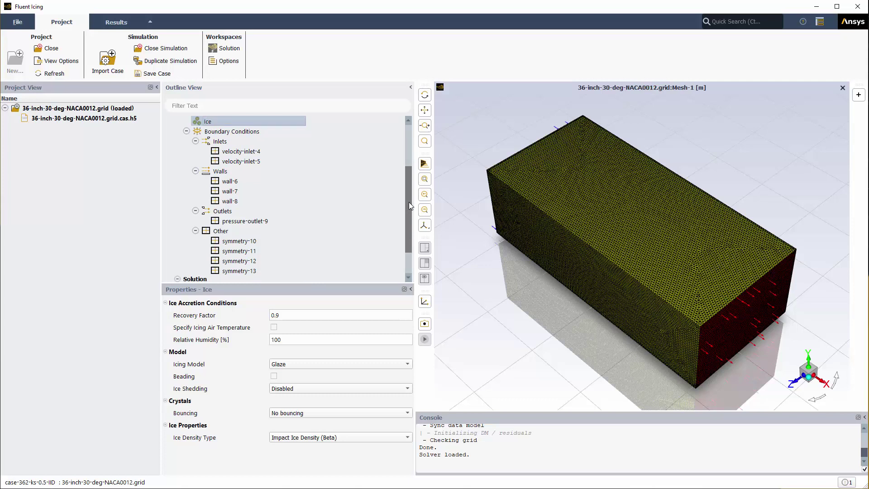
{"action": "left_click_drag", "start_coordinate": [408, 201], "coordinate": [409, 240]}
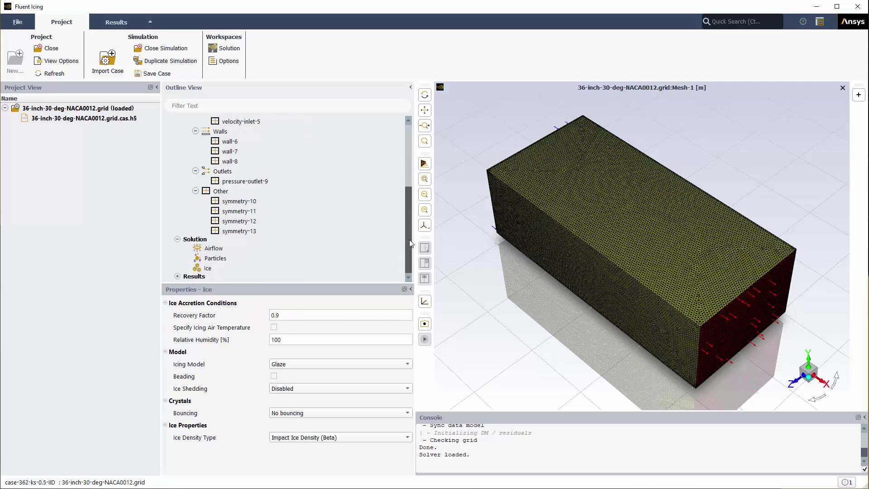
Step: Review the Multi-shot solution settings, then the Ice solution properties
{"action": "left_click", "coordinate": [211, 241]}
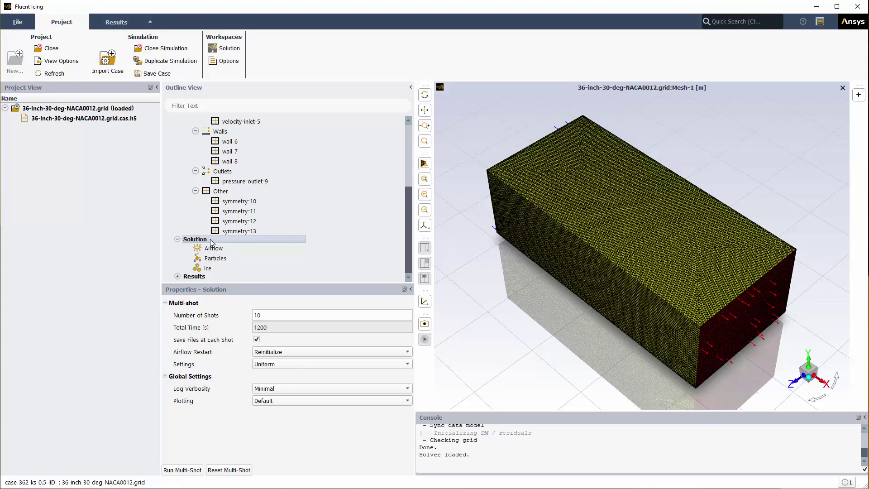
{"action": "left_click", "coordinate": [224, 268]}
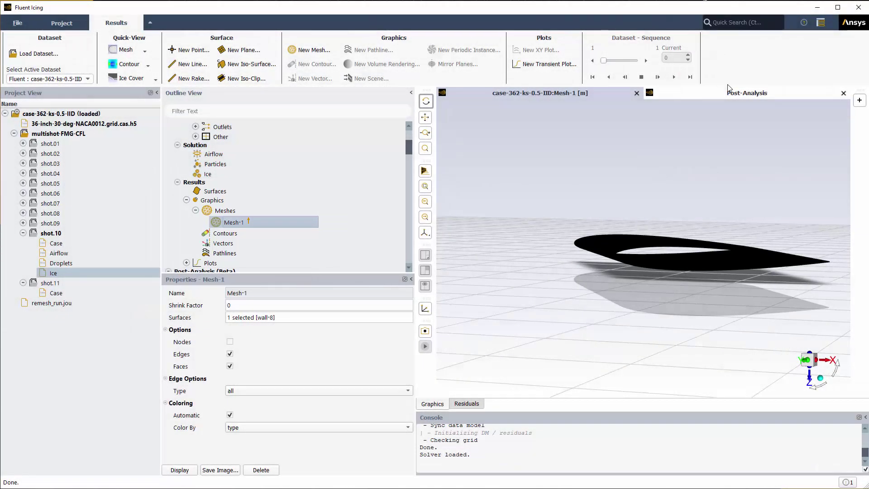
Step: In Post-Analysis, set shot 10's Contour1 field to Growth_Rate
{"action": "left_click", "coordinate": [728, 94]}
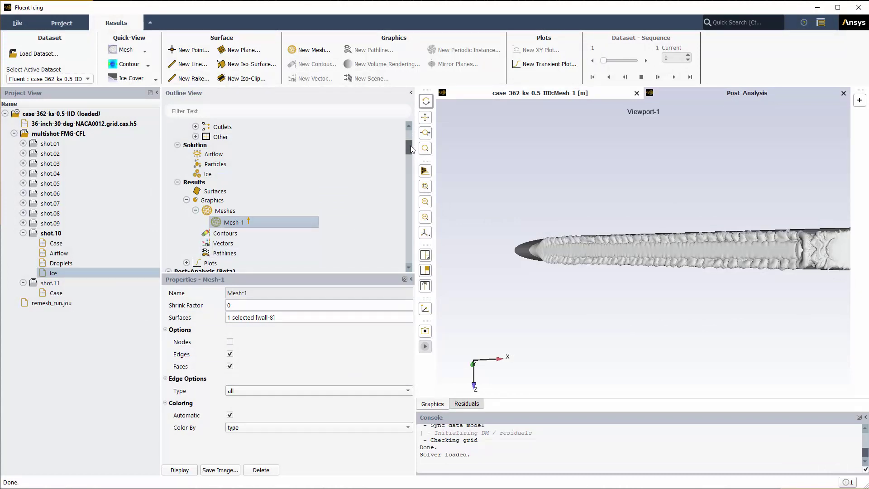
{"action": "left_click_drag", "start_coordinate": [412, 147], "coordinate": [412, 163]}
{"action": "left_click", "coordinate": [254, 227]}
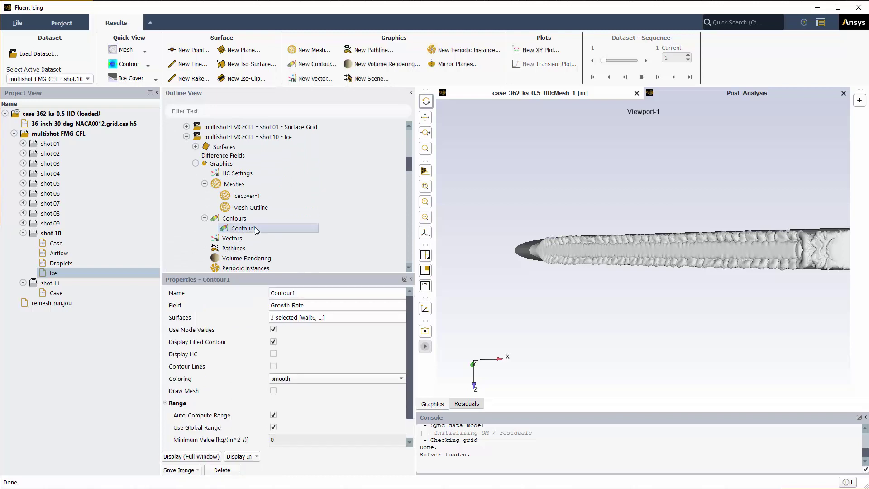
{"action": "left_click", "coordinate": [294, 308]}
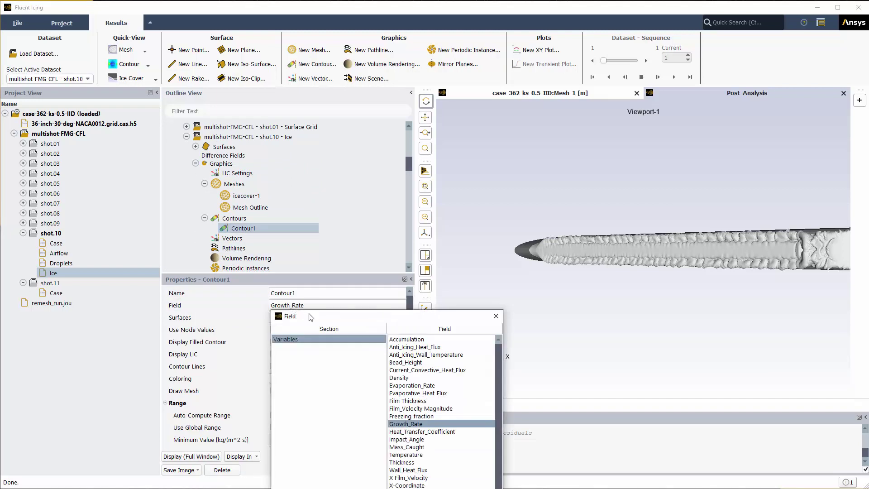
{"action": "left_click_drag", "start_coordinate": [285, 314], "coordinate": [283, 218]}
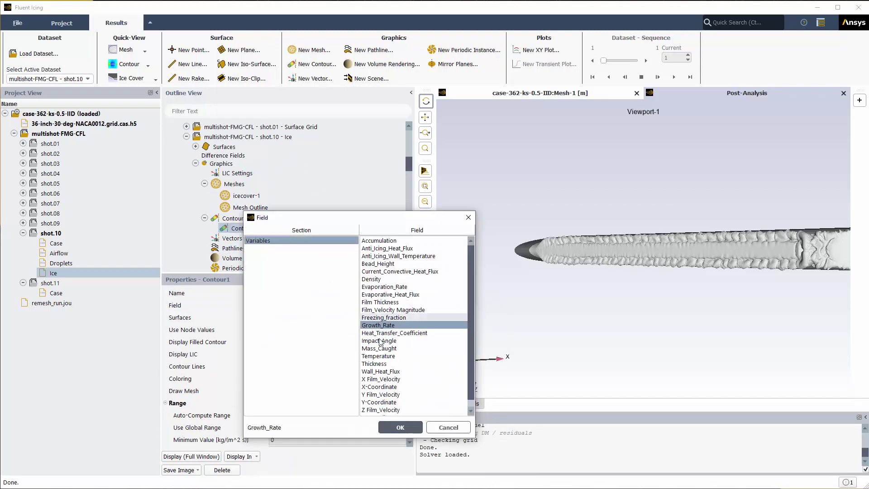
{"action": "left_click", "coordinate": [400, 427]}
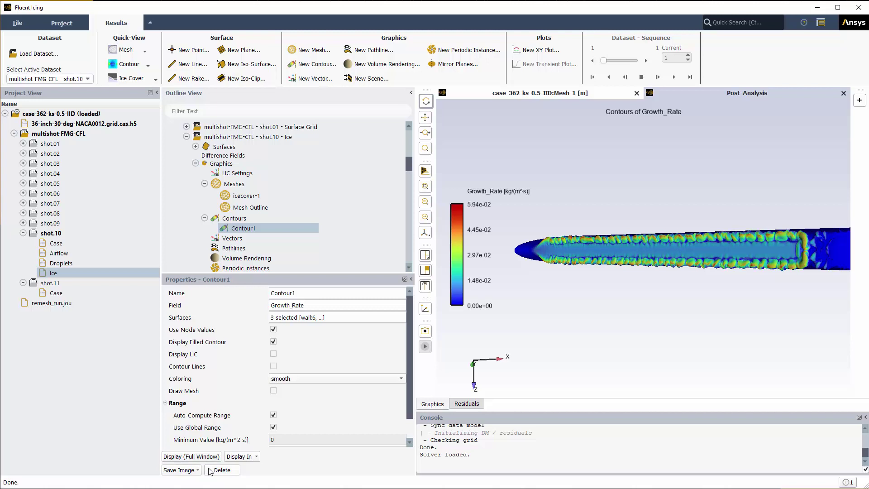
Step: Open shot 10 ice convergence and plot the Change in Instant. Ice Growth curve
{"action": "right_click", "coordinate": [78, 276]}
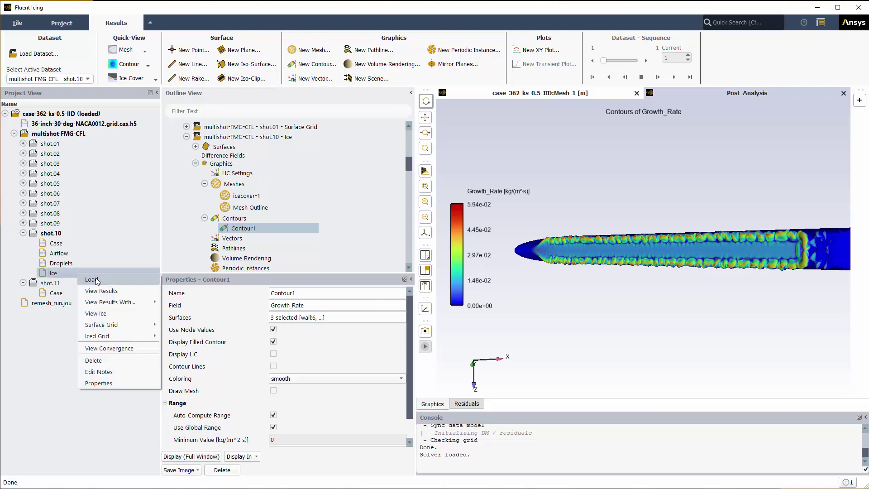
{"action": "left_click", "coordinate": [113, 349]}
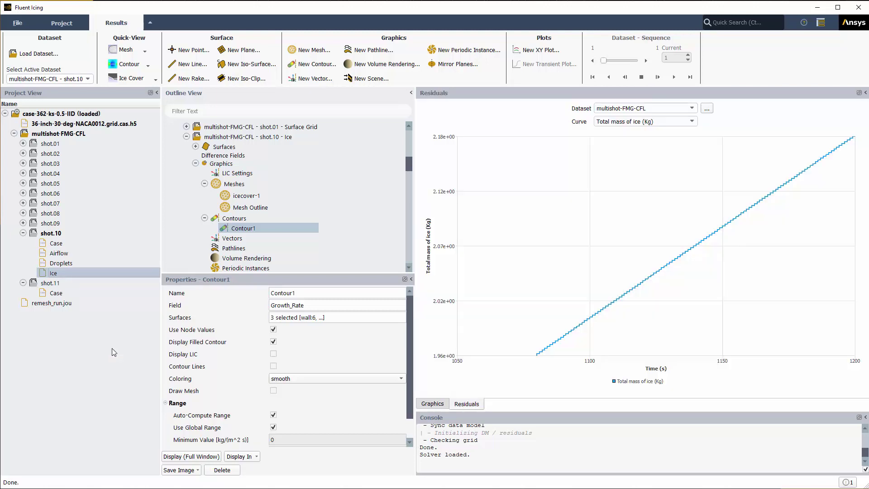
{"action": "left_click", "coordinate": [665, 122]}
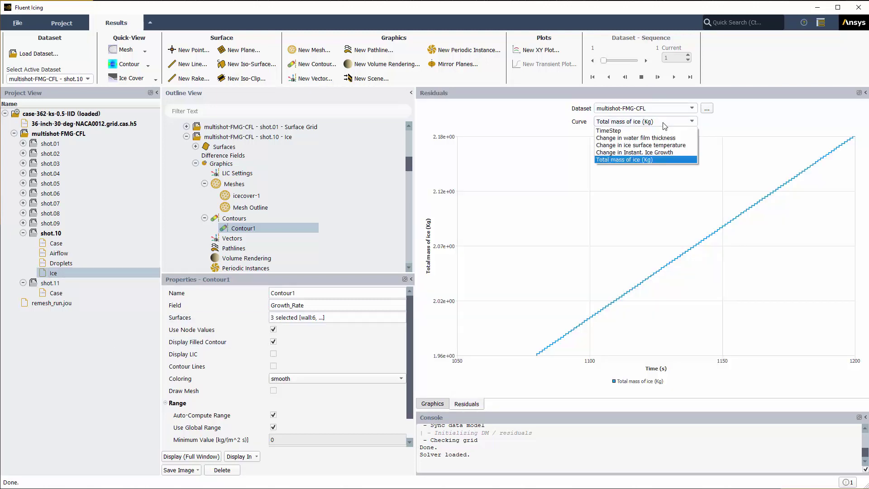
{"action": "left_click", "coordinate": [661, 152]}
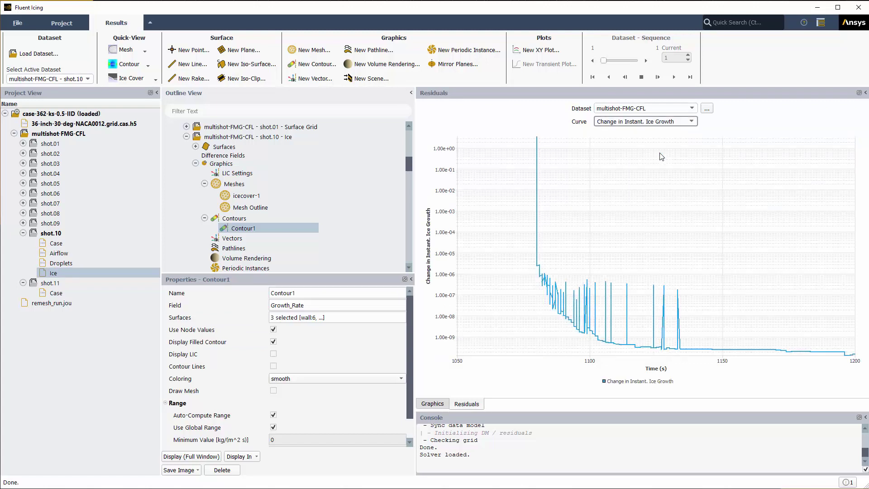